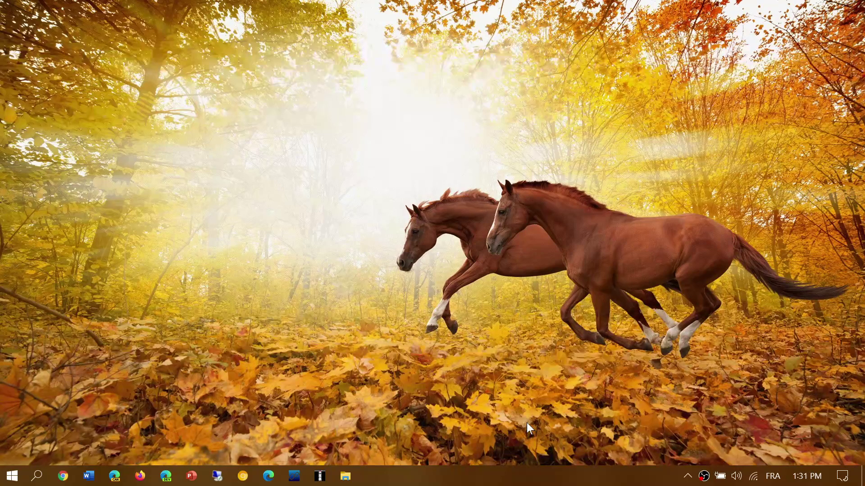
- Open Windows Settings from the All settings tile in the Action Center
click(844, 476)
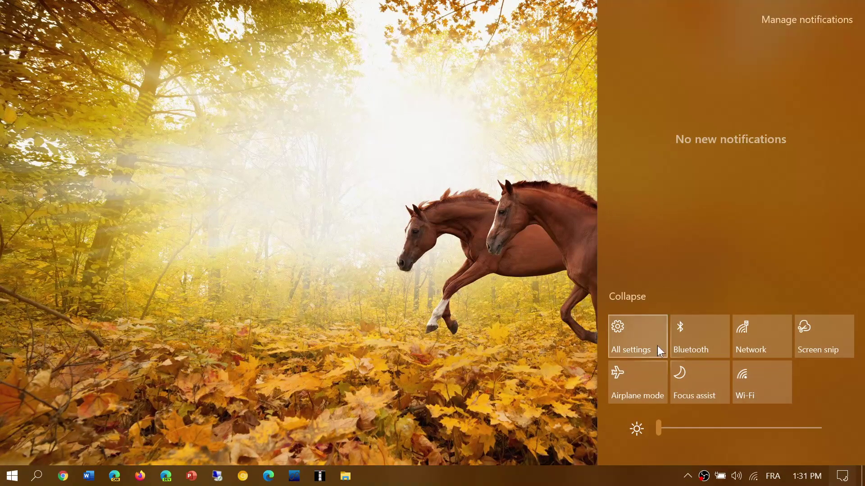
click(626, 340)
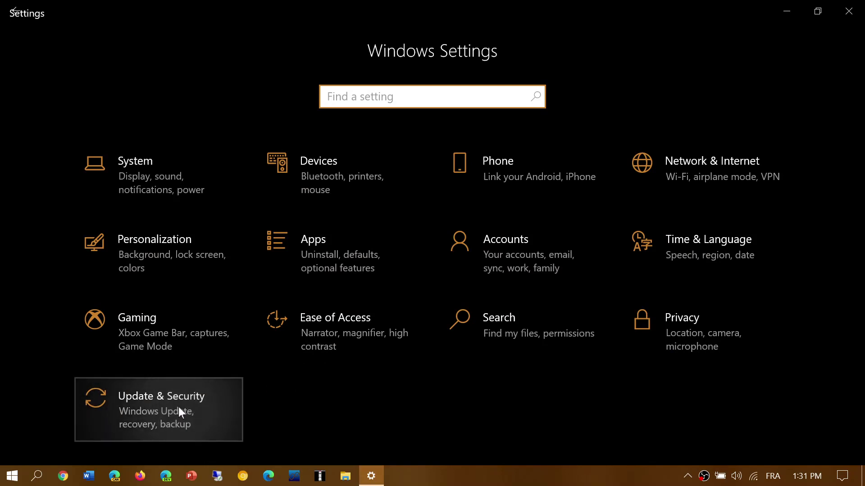
- Open Update & Security to see Windows Update report the device is up to date
click(178, 407)
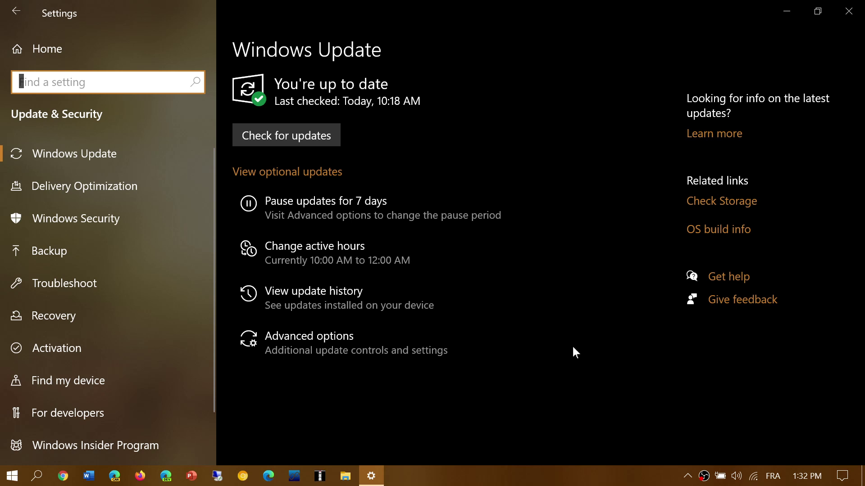
- Close Settings, then in Edge search Google for 'windows 10 download' and open Microsoft's result
click(849, 11)
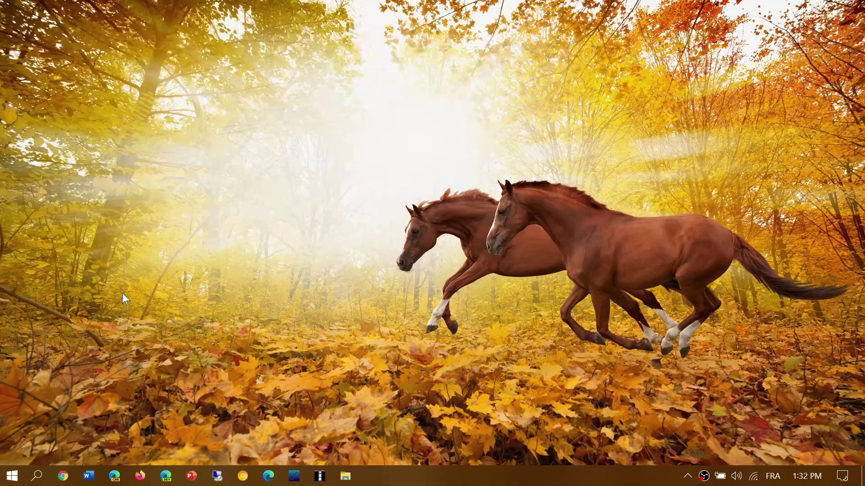
click(166, 477)
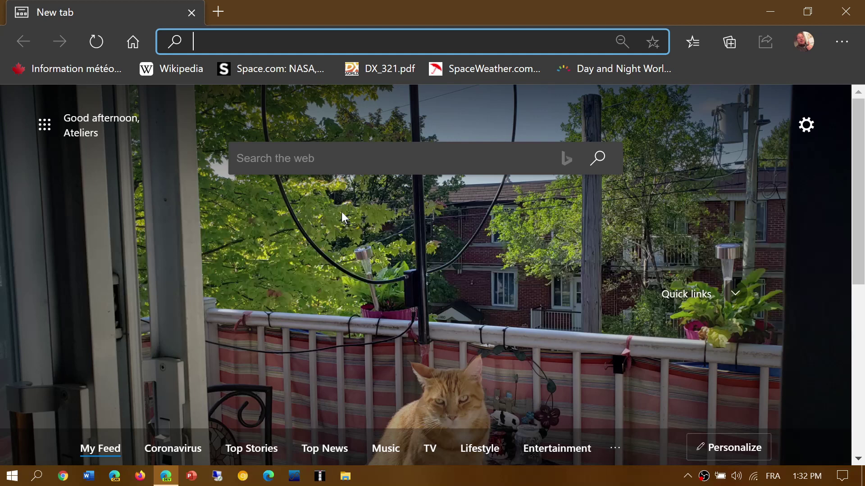
text(go)
key(Return)
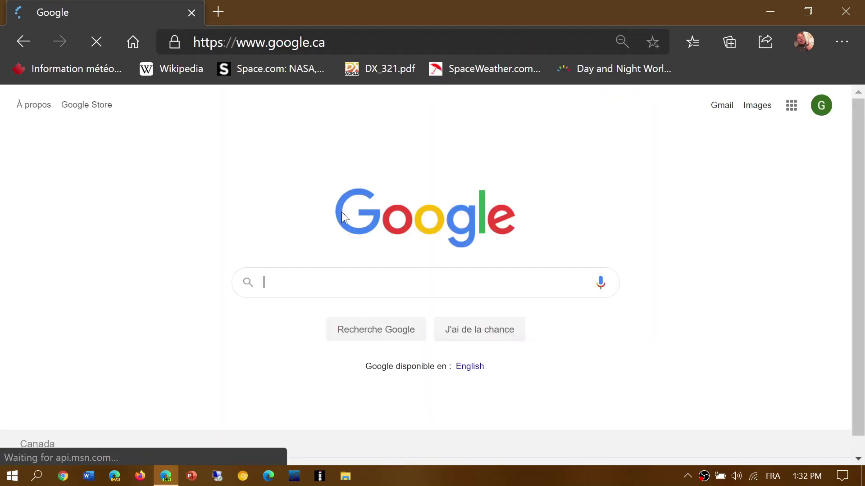
text(windows)
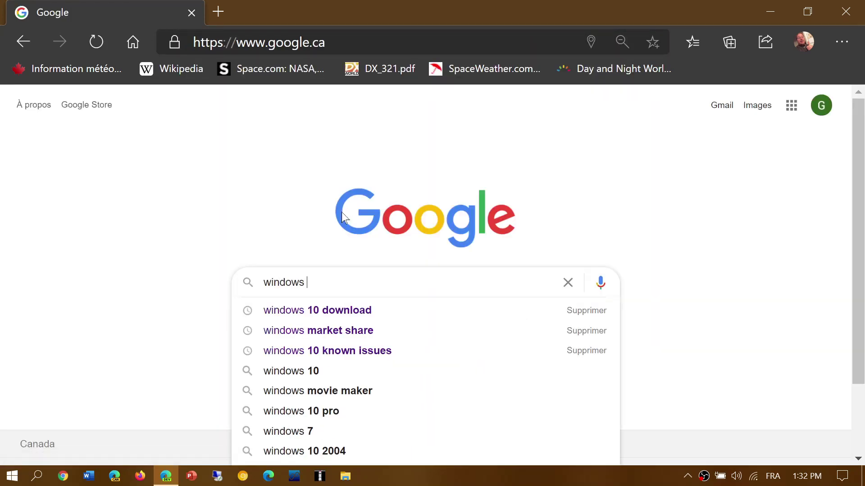
click(371, 310)
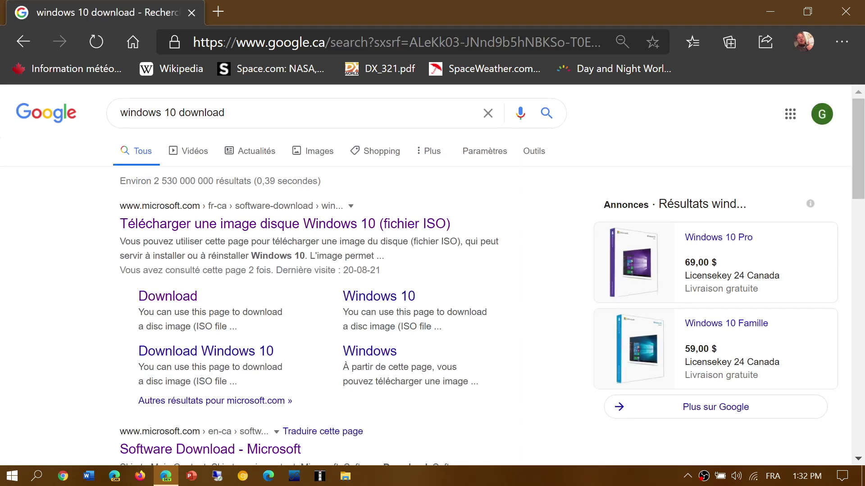
scroll(229, 367, down, 2)
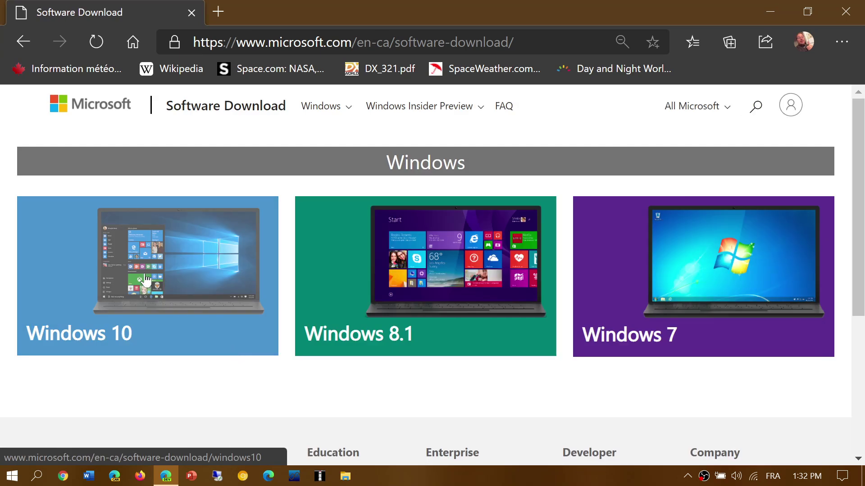
- Open the Windows 10 page showing Update now and installation media sections
click(209, 279)
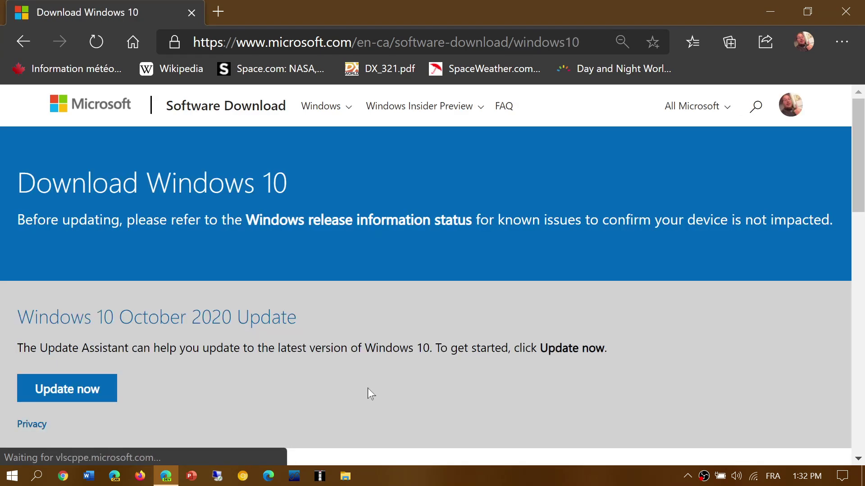
scroll(483, 348, down, 1)
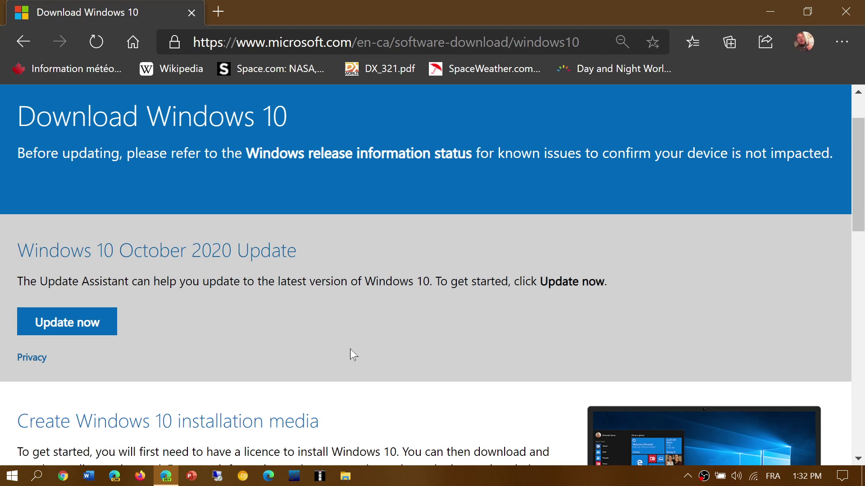
scroll(350, 349, down, 4)
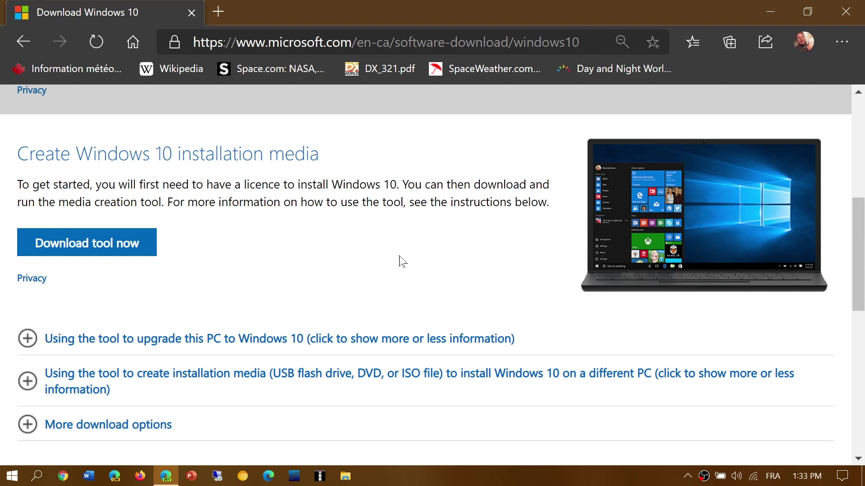
scroll(399, 256, up, 8)
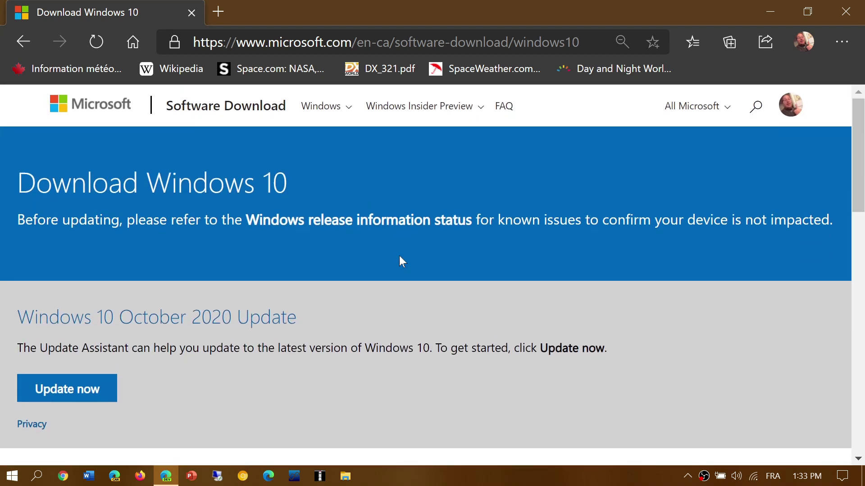